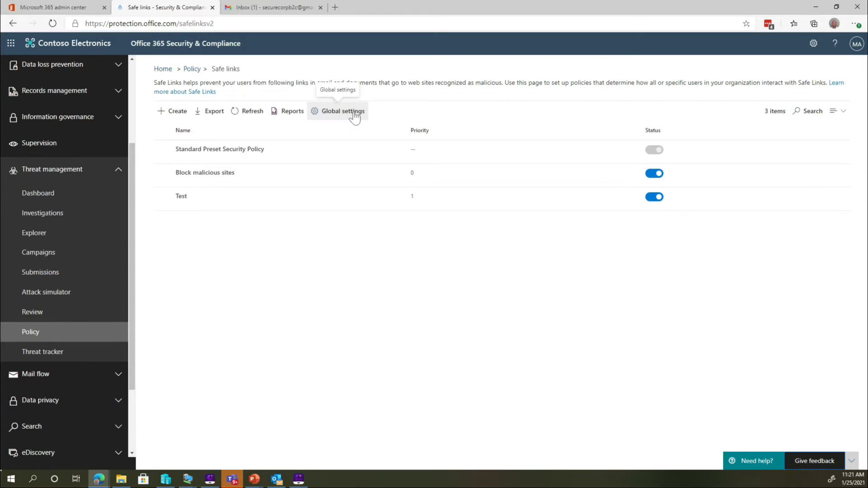
Review the organization's global Safe Links settings, including the blocked URLs and Office 365 apps options, and close them without changes
{"action": "left_click", "coordinate": [355, 118]}
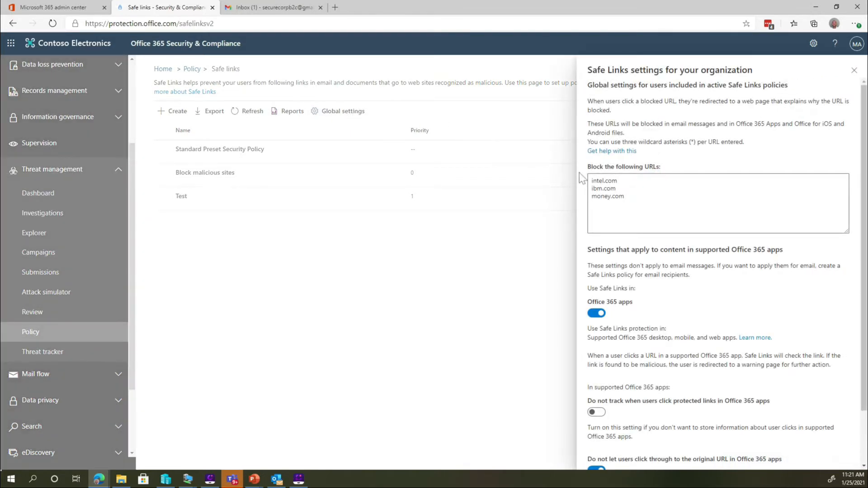
{"action": "left_click", "coordinate": [612, 176]}
{"action": "scroll", "coordinate": [651, 348], "scroll_direction": "down", "scroll_amount": 2}
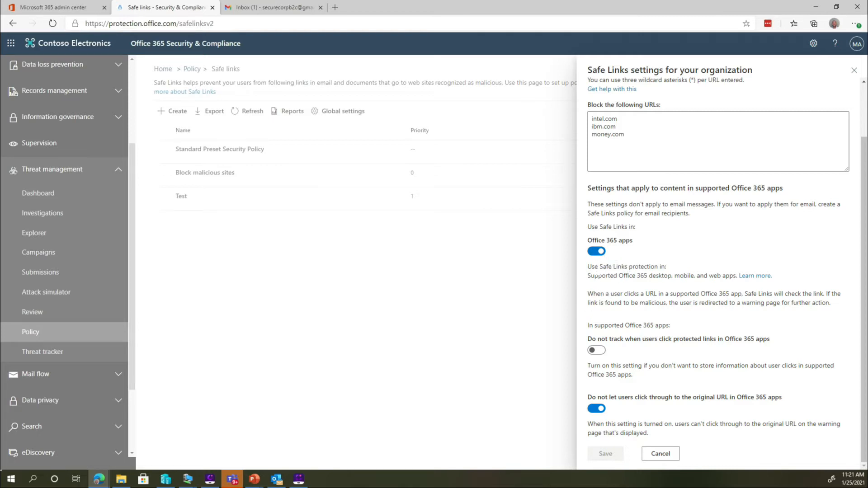
{"action": "left_click", "coordinate": [660, 454]}
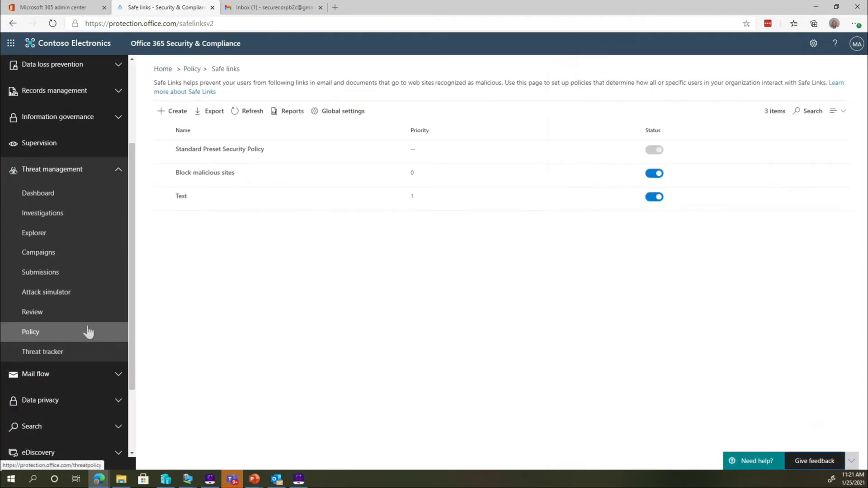
Open the Block malicious sites policy and examine its settings for URL actions, scanning options and URLs excluded from rewriting
{"action": "left_click", "coordinate": [190, 174]}
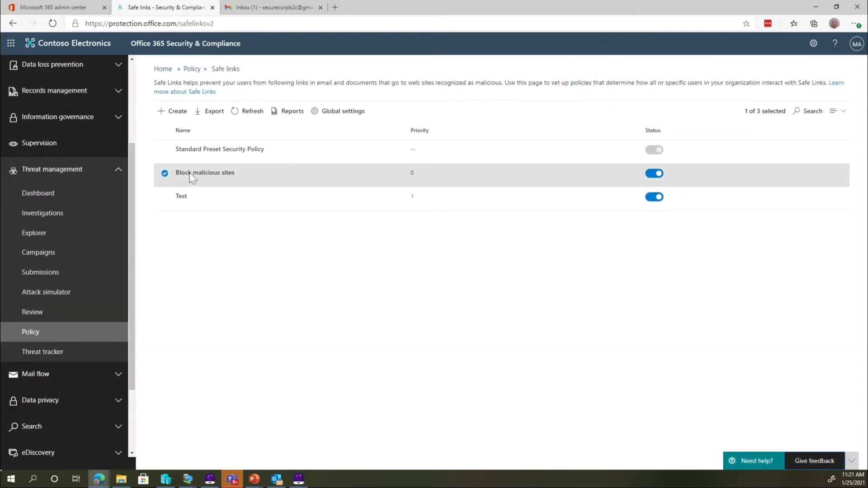
{"action": "left_click", "coordinate": [587, 104]}
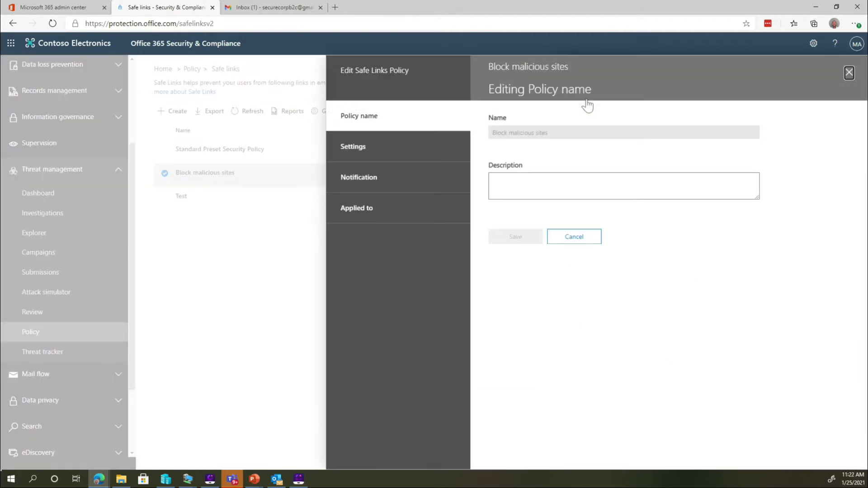
{"action": "left_click", "coordinate": [412, 161]}
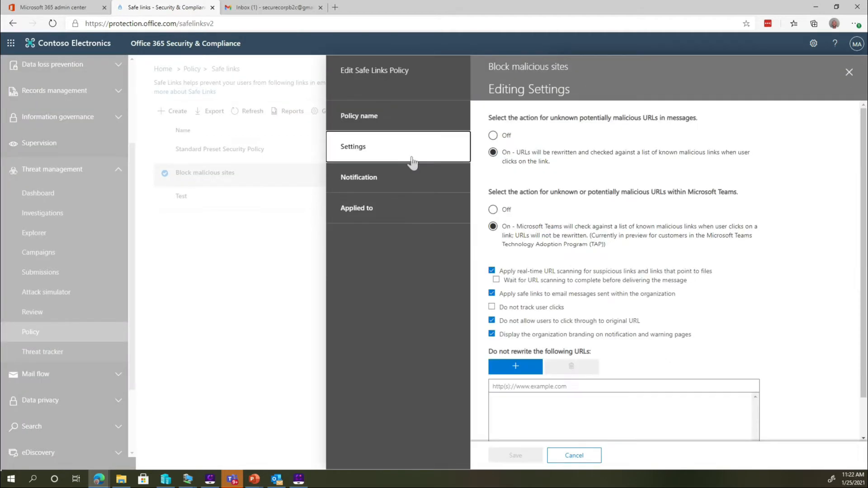
{"action": "scroll", "coordinate": [555, 196], "scroll_direction": "down", "scroll_amount": 1}
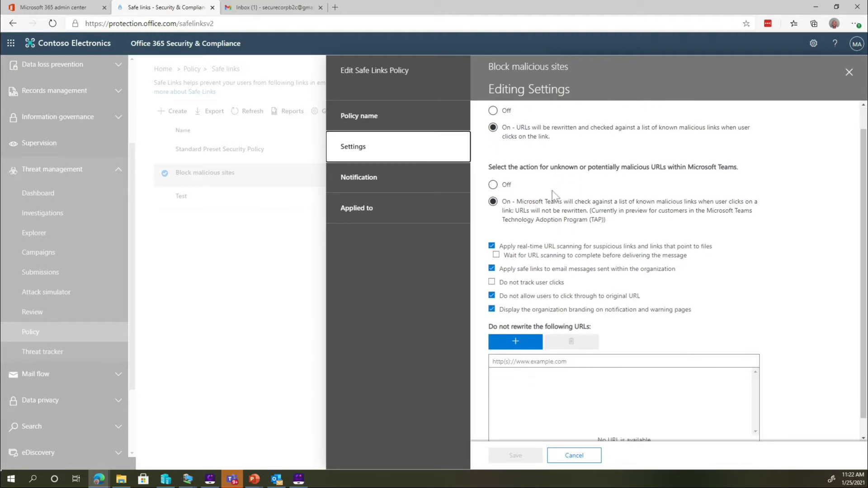
{"action": "scroll", "coordinate": [555, 195], "scroll_direction": "down", "scroll_amount": 1}
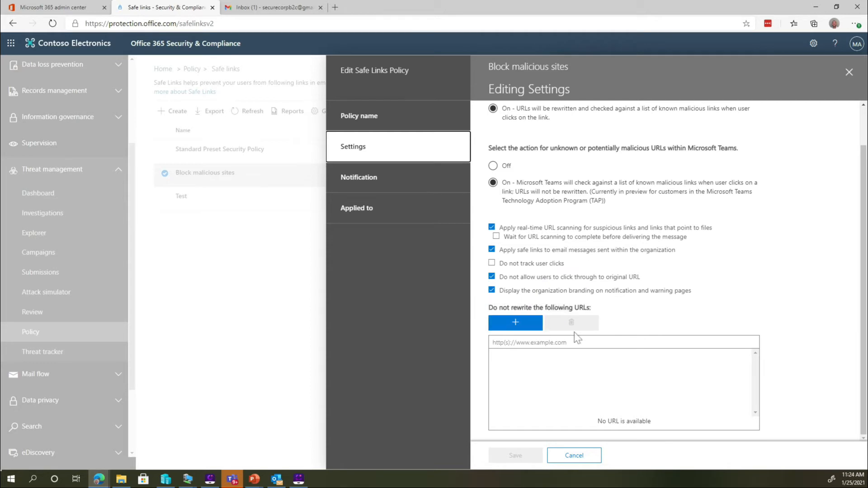
{"action": "mouse_move", "coordinate": [516, 295]}
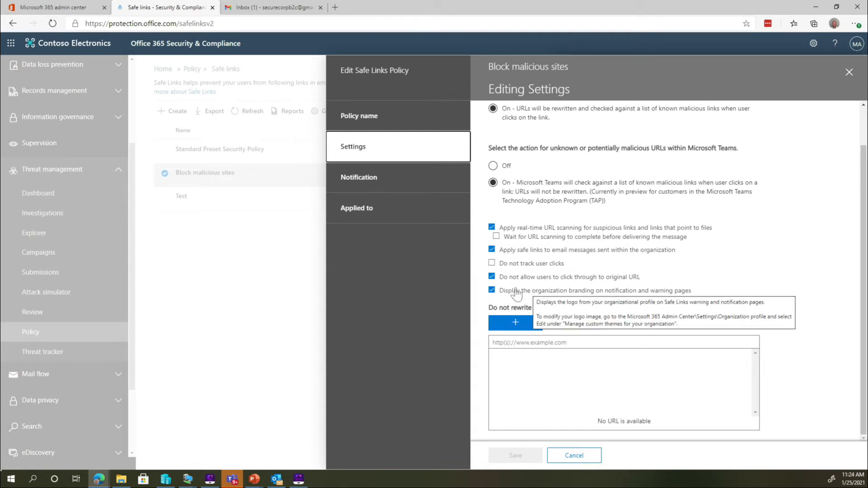
Check the policy's custom notification text and the recipients it applies to, and exit the policy without saving
{"action": "left_click", "coordinate": [416, 179]}
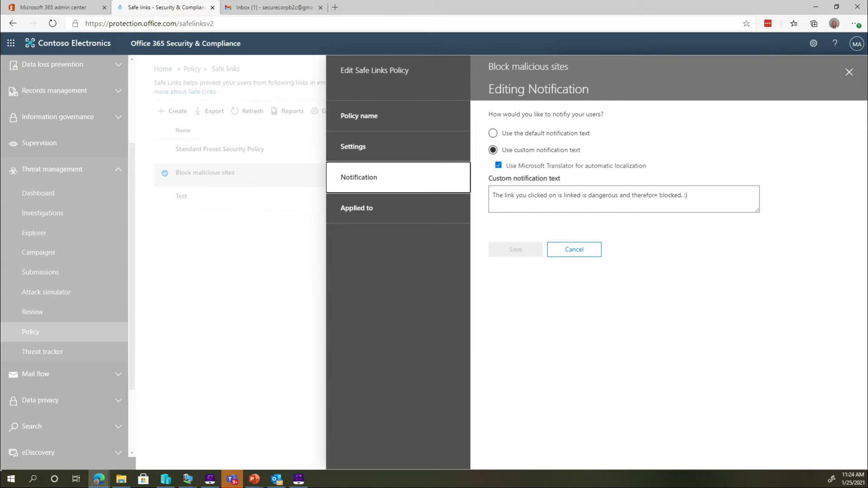
{"action": "left_click", "coordinate": [427, 211]}
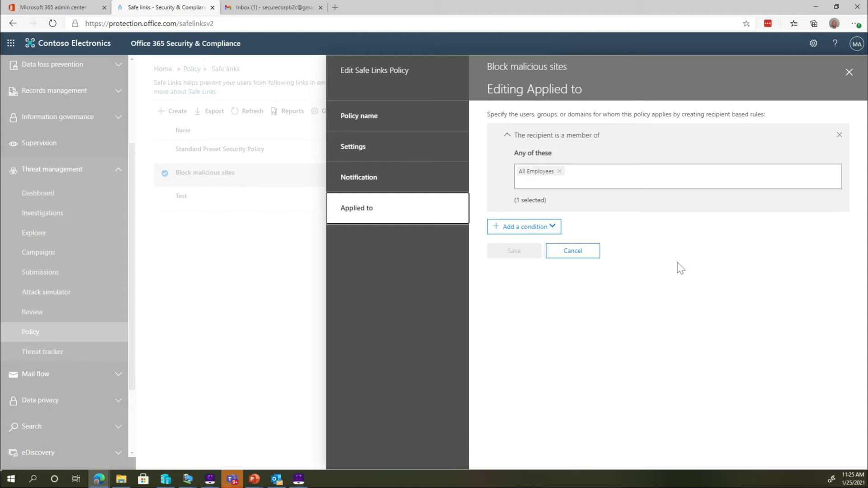
{"action": "left_click", "coordinate": [589, 249]}
{"action": "left_click", "coordinate": [575, 455]}
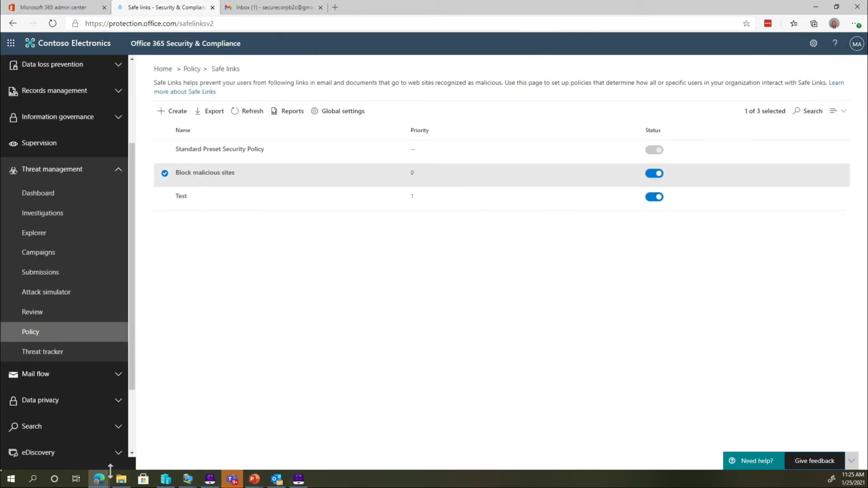
Switch to Gmail and start a new message to the suggested contact with the subject Links
{"action": "left_click", "coordinate": [262, 10]}
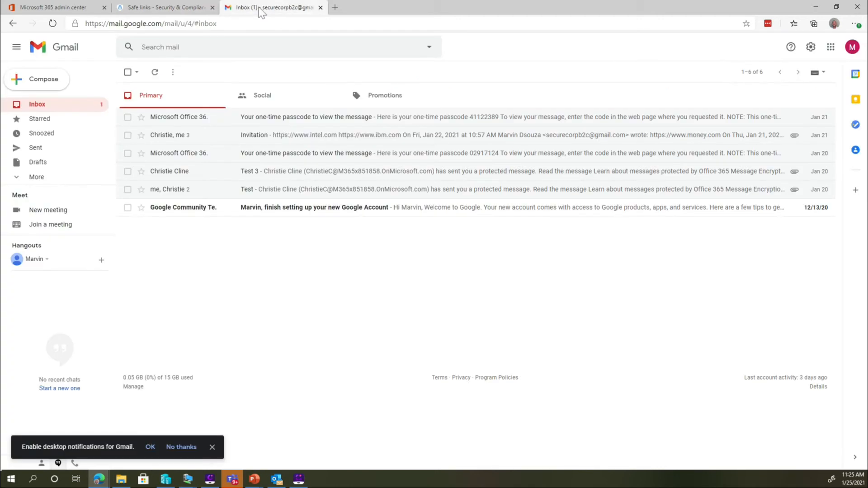
{"action": "left_click", "coordinate": [48, 81]}
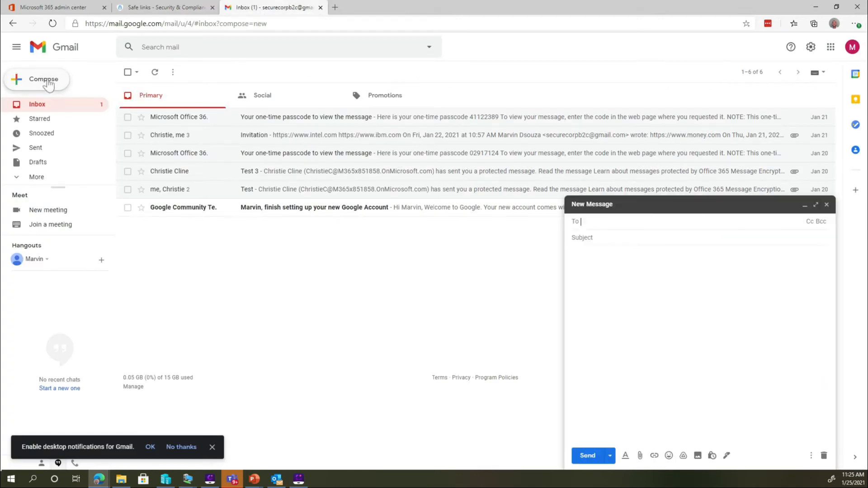
{"action": "type", "text": "ch"}
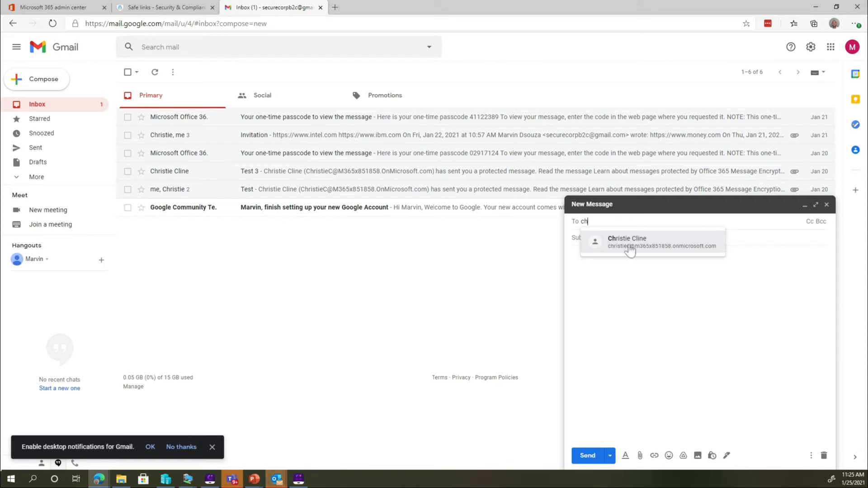
{"action": "left_click", "coordinate": [629, 249]}
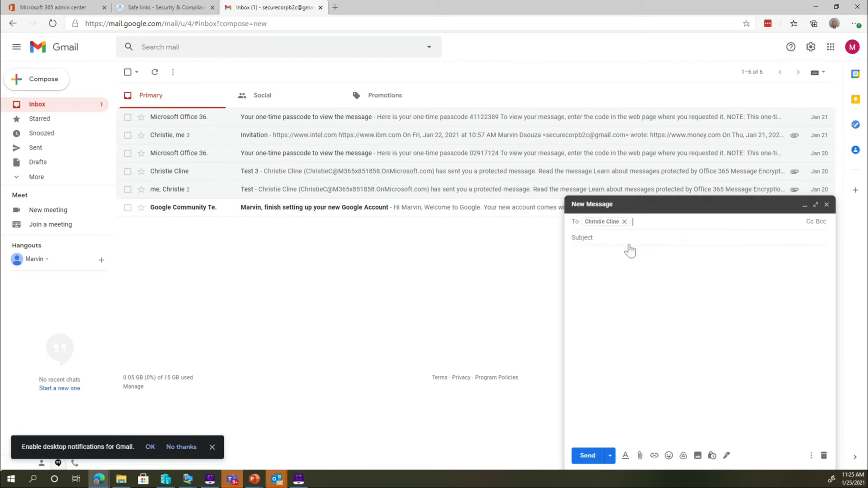
{"action": "key", "text": "Tab"}
{"action": "type", "text": "Links"}
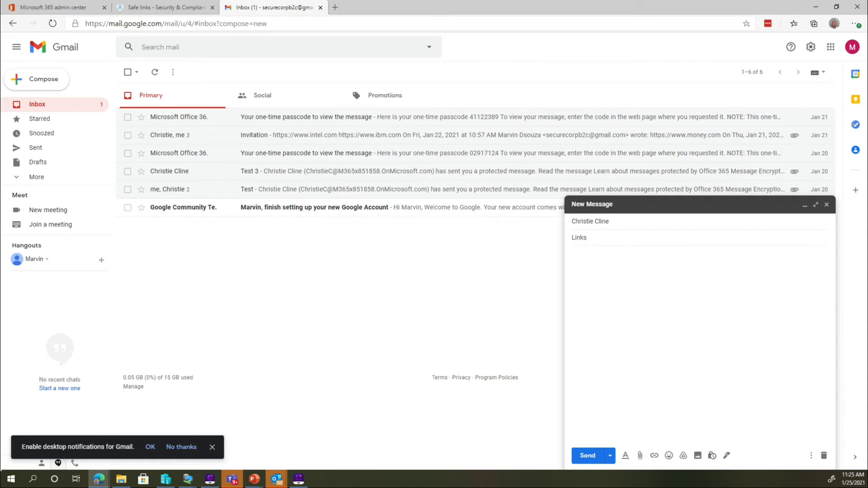
{"action": "key", "text": "Tab"}
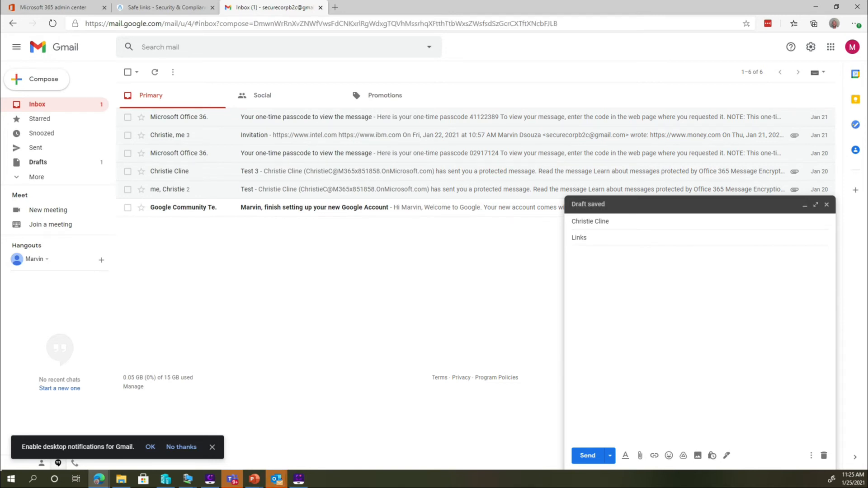
{"action": "type", "text": "monely"}
{"action": "key", "text": "BackSpace"}
{"action": "key", "text": "BackSpace"}
{"action": "type", "text": "y.com"}
{"action": "key", "text": "Return"}
{"action": "type", "text": "www.ibm.com"}
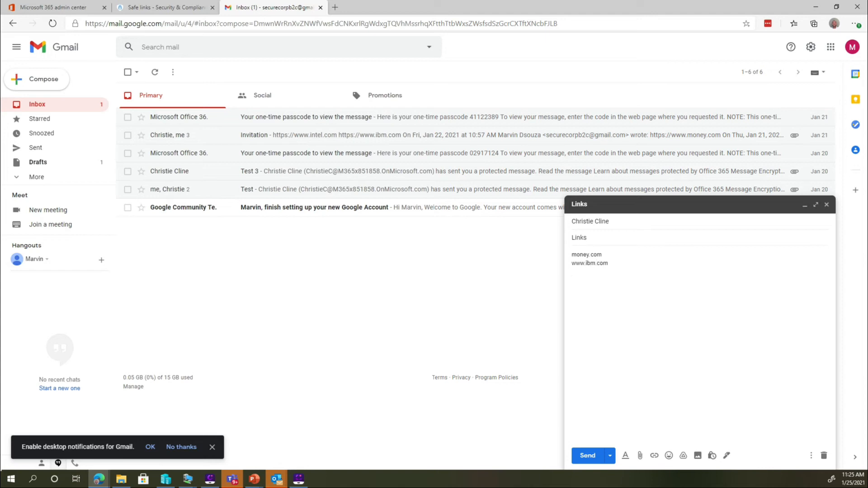
{"action": "key", "text": "Return"}
{"action": "type", "text": "https://www.ontel.com"}
{"action": "left_click", "coordinate": [587, 456]}
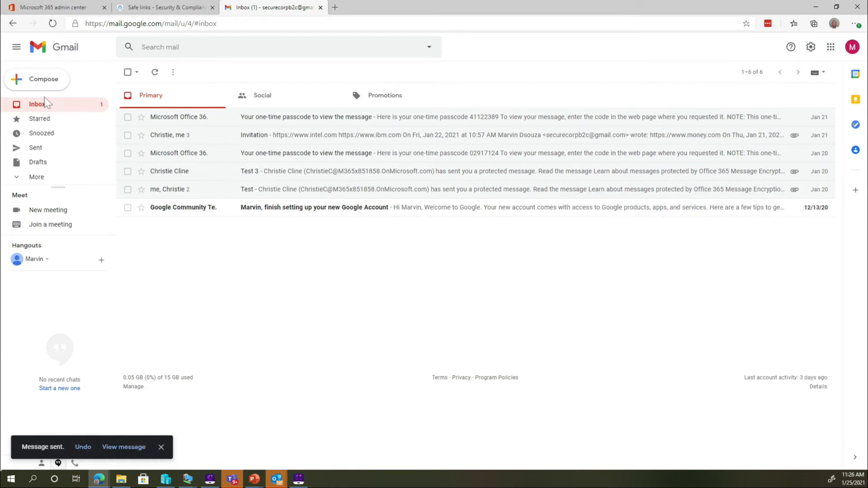
Compose another message to the same contact with the subject "check this out."
{"action": "left_click", "coordinate": [45, 82]}
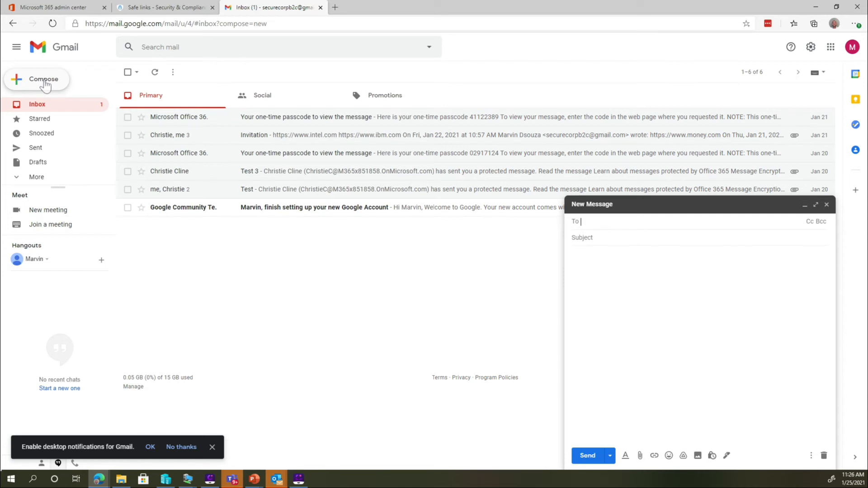
{"action": "type", "text": "ch"}
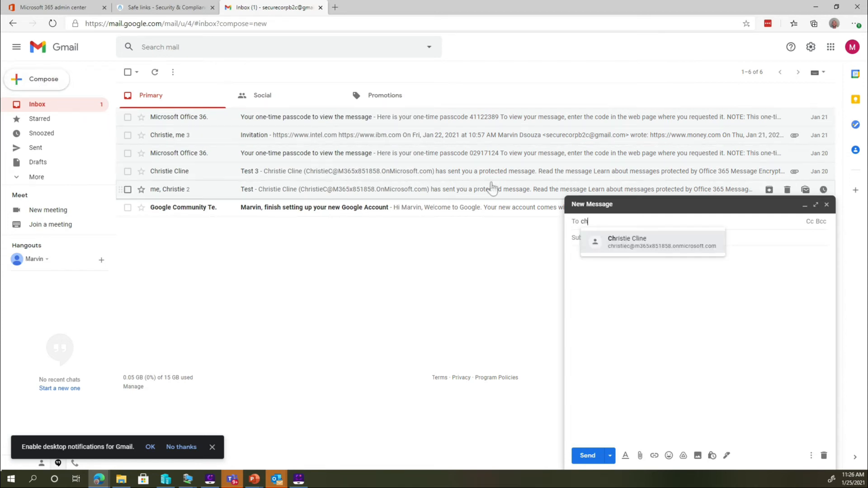
{"action": "left_click", "coordinate": [650, 238]}
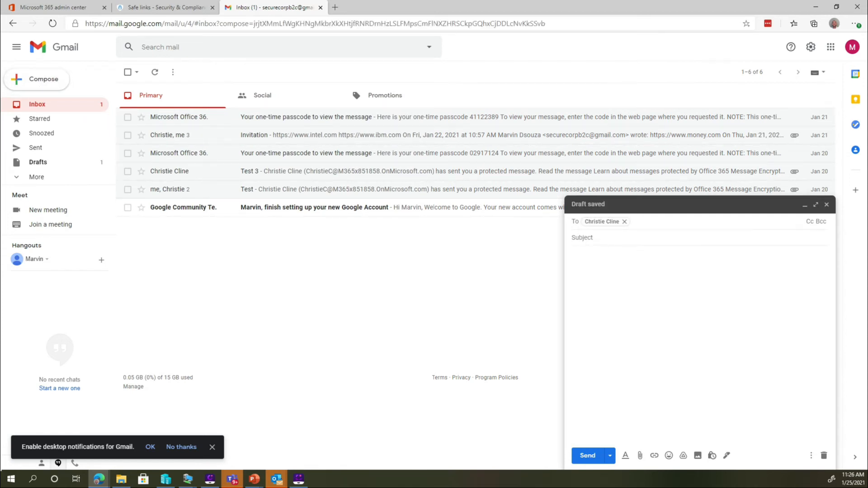
{"action": "key", "text": "Tab"}
{"action": "type", "text": "c"}
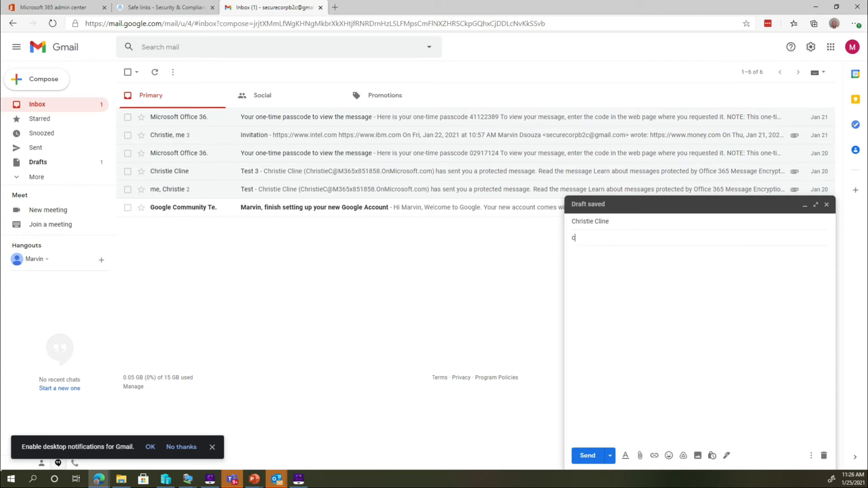
{"action": "type", "text": "hekk this out."}
Attach the file links to share.docx to the message and send it
{"action": "left_click", "coordinate": [639, 456]}
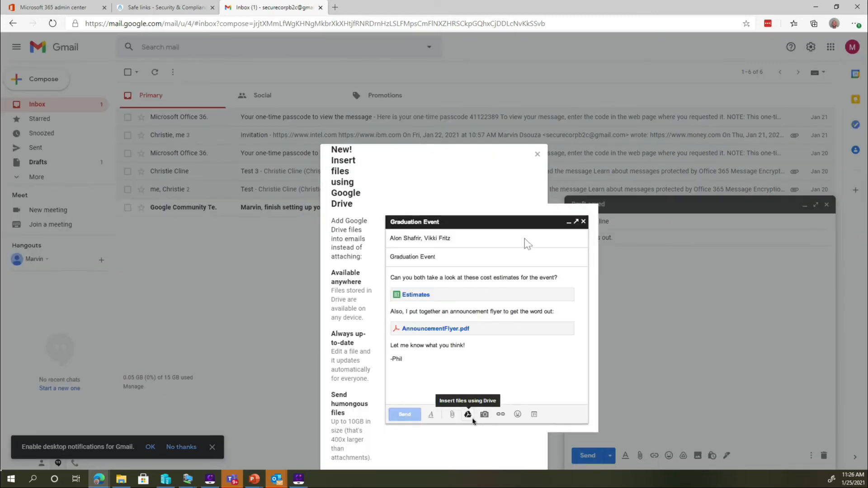
{"action": "left_click", "coordinate": [537, 155]}
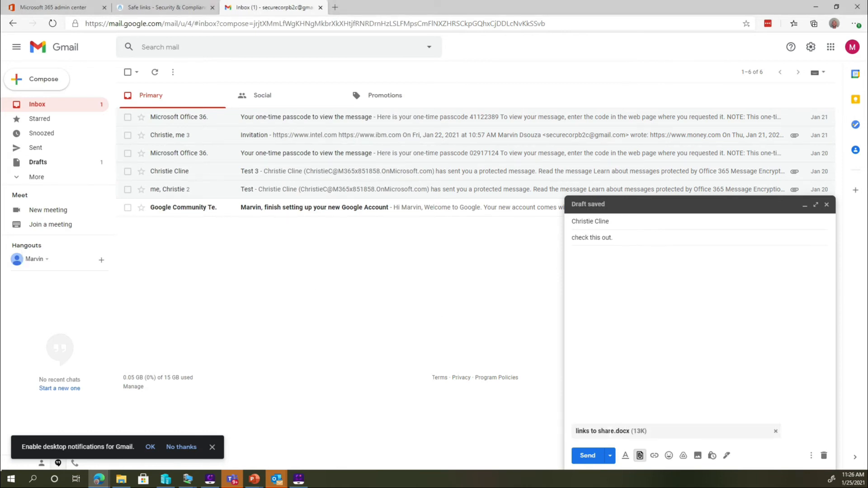
{"action": "left_click", "coordinate": [588, 457]}
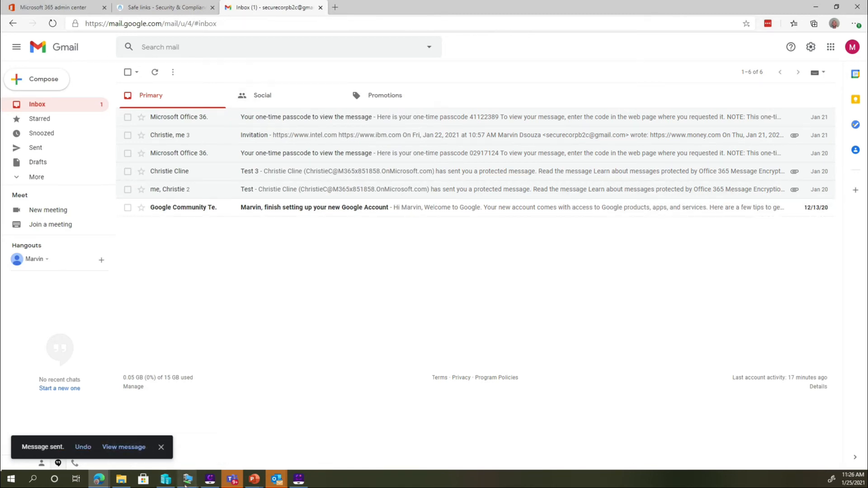
Switch to the recipient's Outlook mailbox in the virtual machine, open the newest Links message and follow its money.com link
{"action": "mouse_move", "coordinate": [187, 480]}
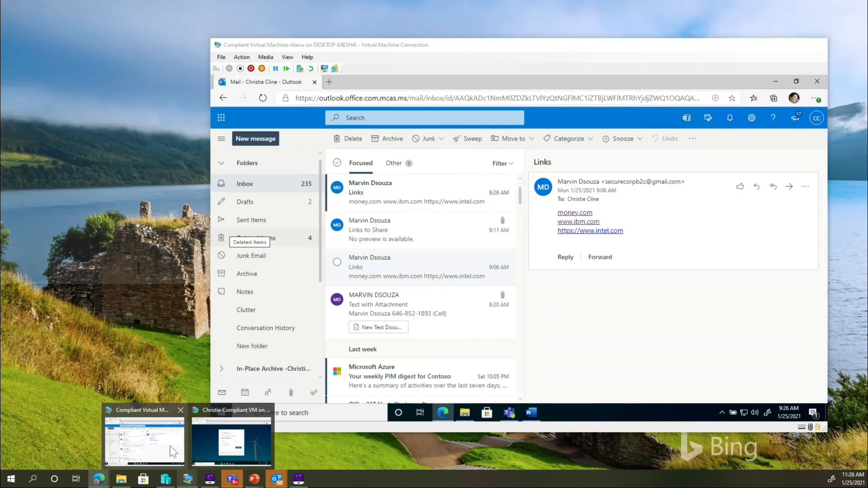
{"action": "left_click", "coordinate": [170, 446]}
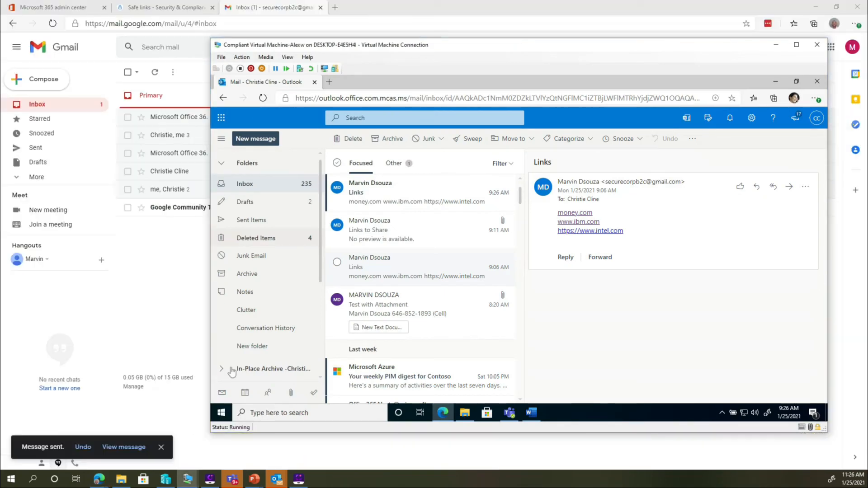
{"action": "left_click", "coordinate": [400, 194]}
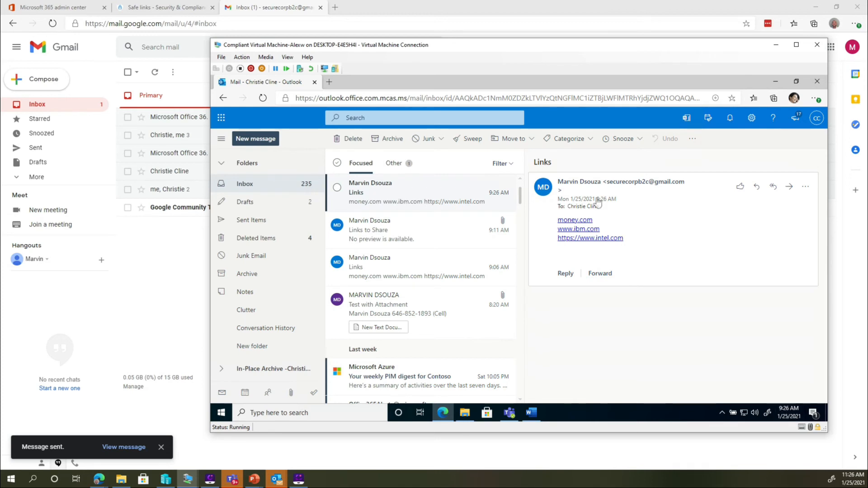
{"action": "mouse_move", "coordinate": [583, 222]}
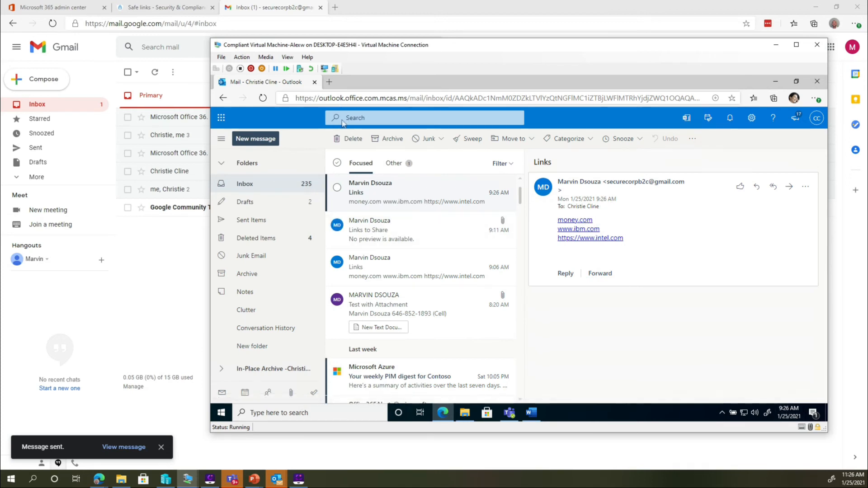
{"action": "left_click", "coordinate": [575, 222]}
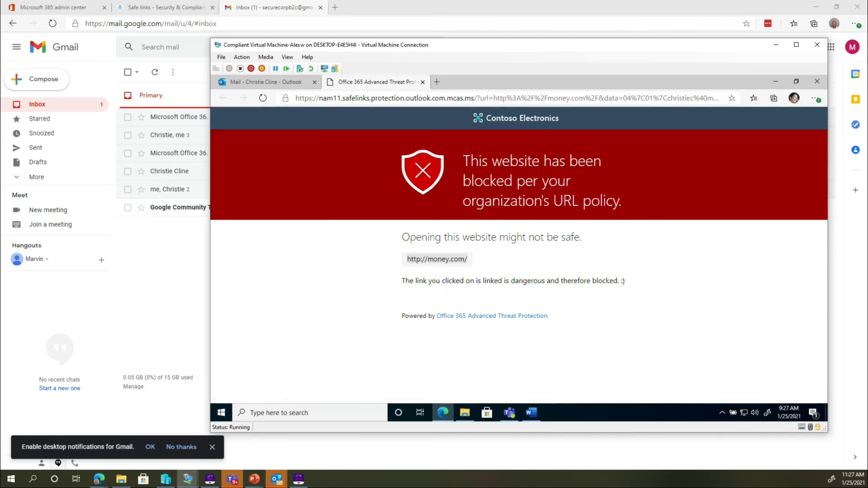
{"action": "left_click", "coordinate": [291, 88]}
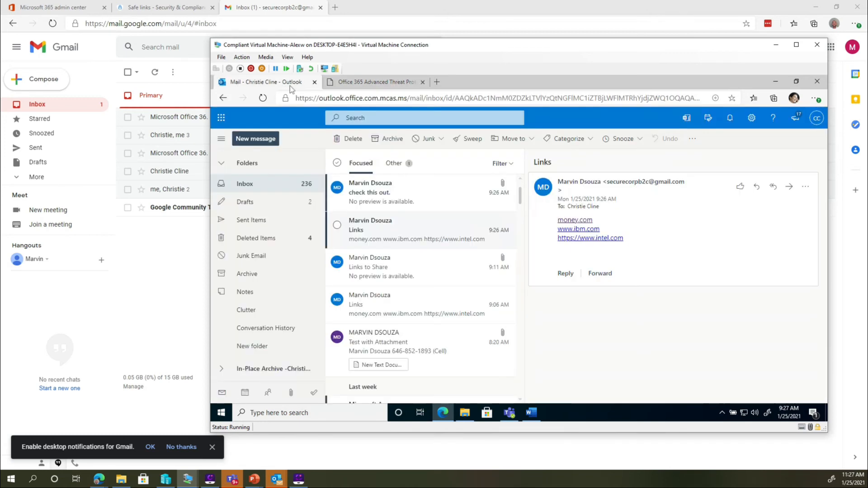
{"action": "left_click", "coordinate": [593, 232]}
{"action": "left_click", "coordinate": [286, 87]}
{"action": "left_click", "coordinate": [570, 241]}
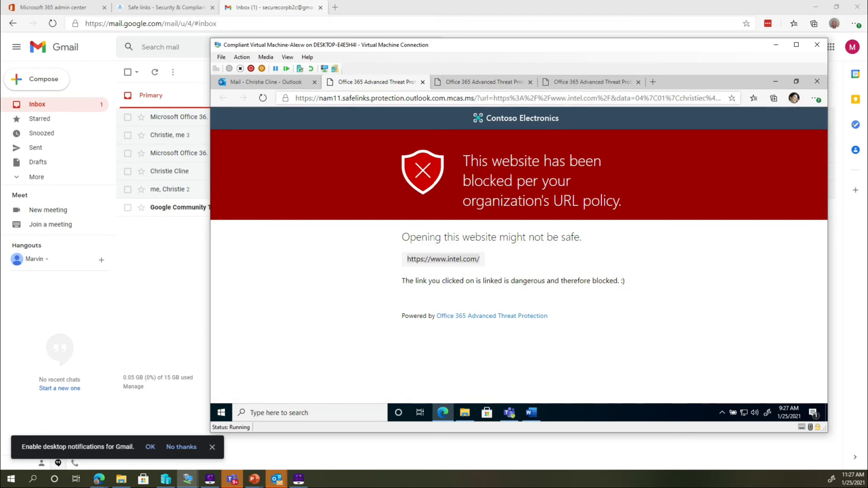
{"action": "left_click", "coordinate": [490, 83]}
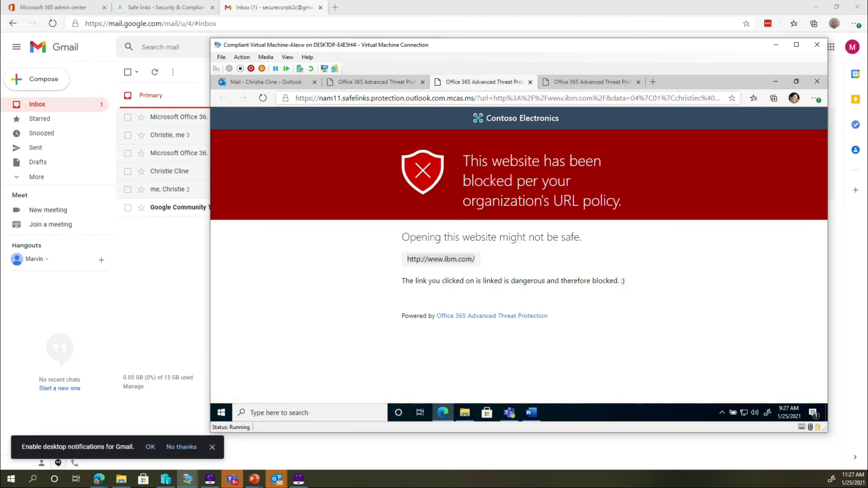
Open money.com directly in a new browser tab and compare it with the Safe Links pages opened from the email
{"action": "left_click", "coordinate": [588, 82]}
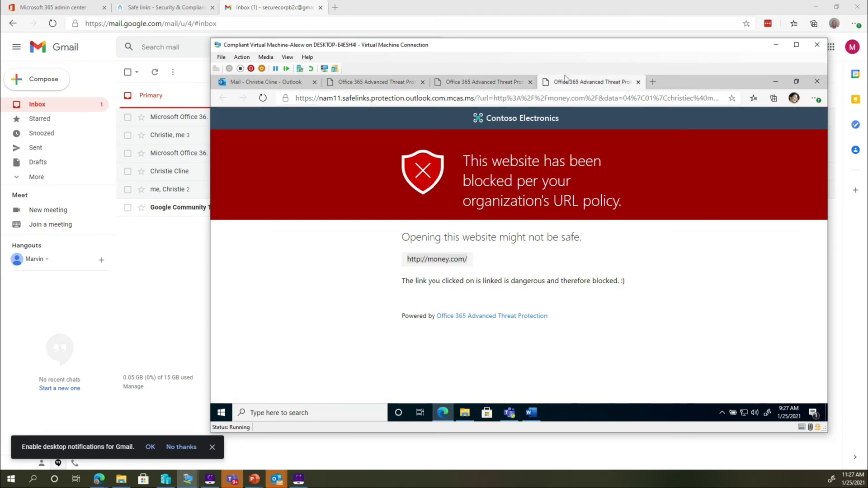
{"action": "left_click", "coordinate": [652, 83]}
{"action": "type", "text": "mo"}
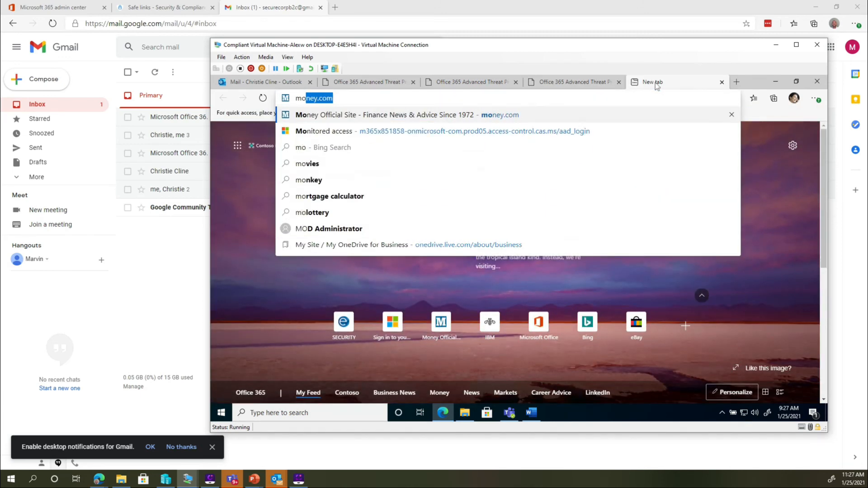
{"action": "key", "text": "Return"}
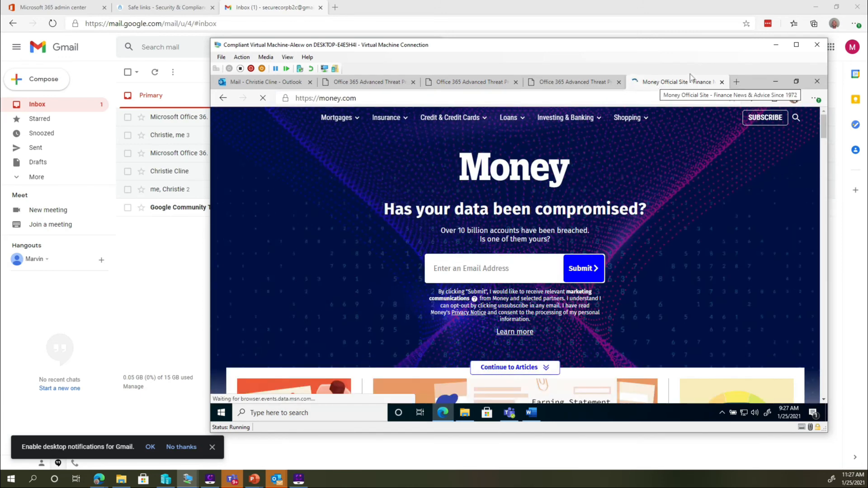
{"action": "left_click", "coordinate": [365, 83]}
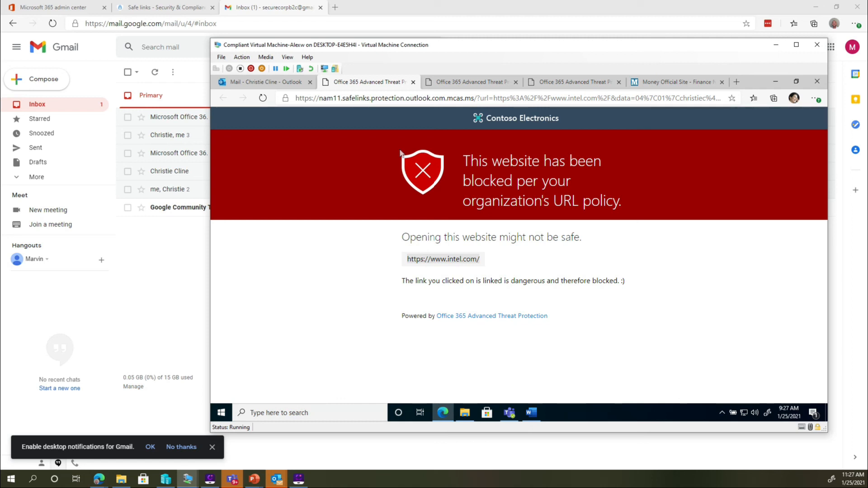
Return to the recipient's mailbox, open the "check this out." message, and download and open its links to share.docx attachment
{"action": "left_click", "coordinate": [273, 84]}
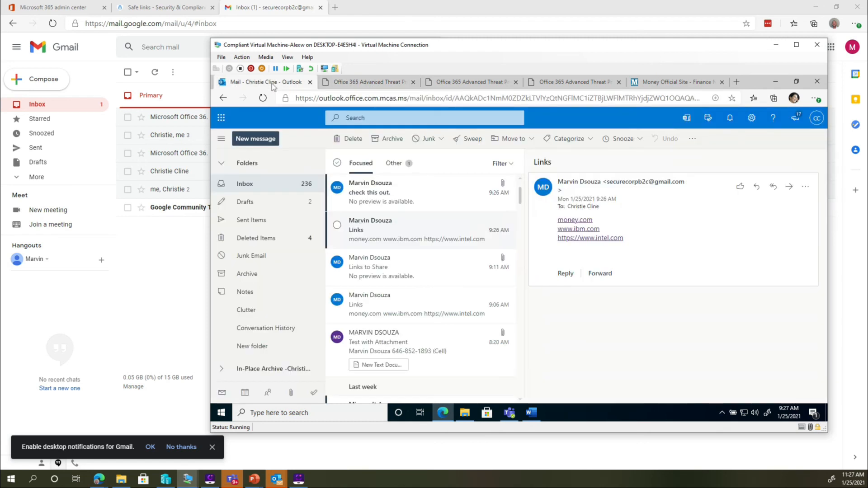
{"action": "left_click", "coordinate": [393, 202]}
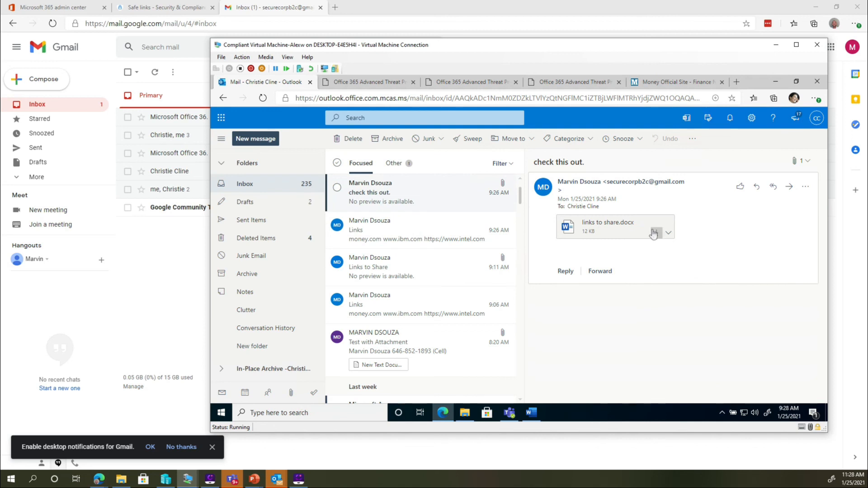
{"action": "left_click", "coordinate": [653, 233]}
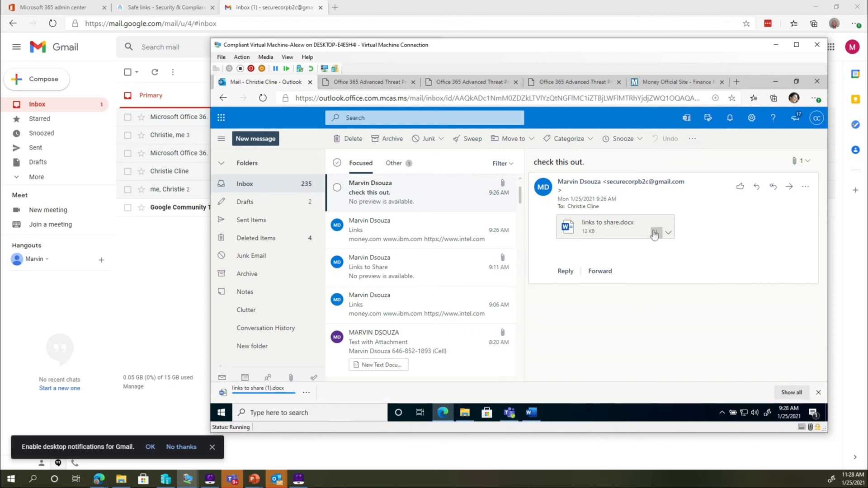
{"action": "left_click", "coordinate": [281, 392]}
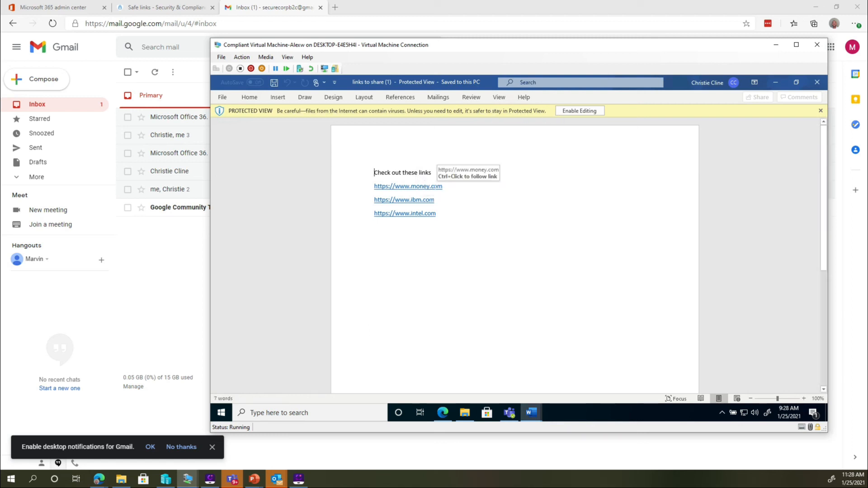
{"action": "left_click", "coordinate": [434, 186]}
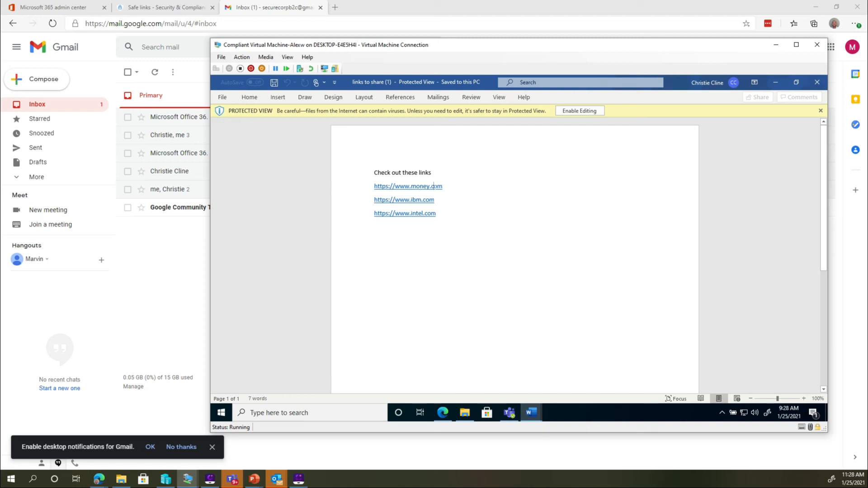
{"action": "left_click", "coordinate": [434, 186], "text": "ctrl"}
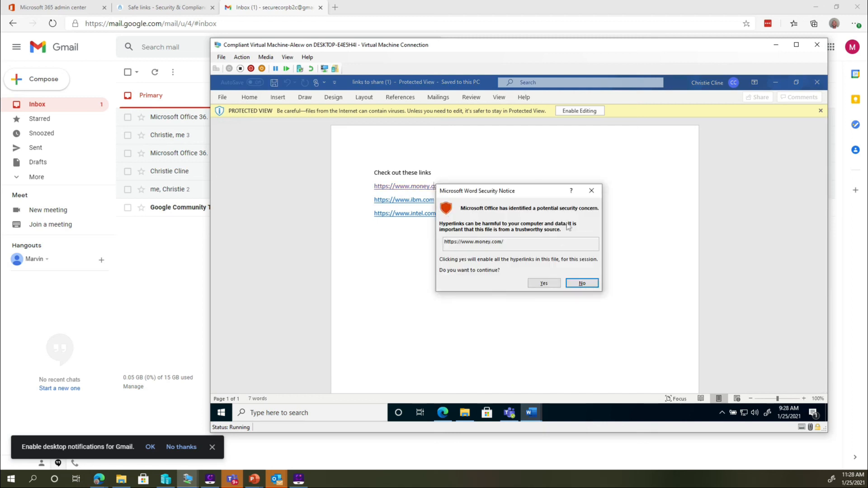
{"action": "left_click", "coordinate": [543, 284]}
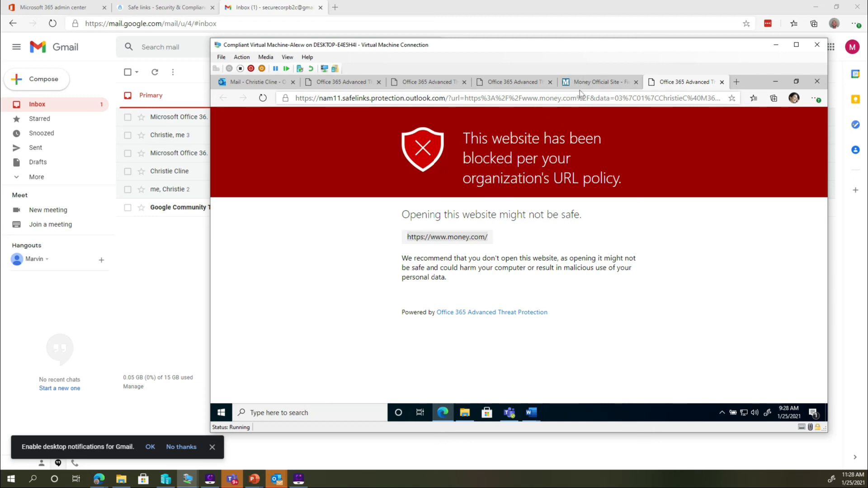
{"action": "left_click", "coordinate": [594, 82]}
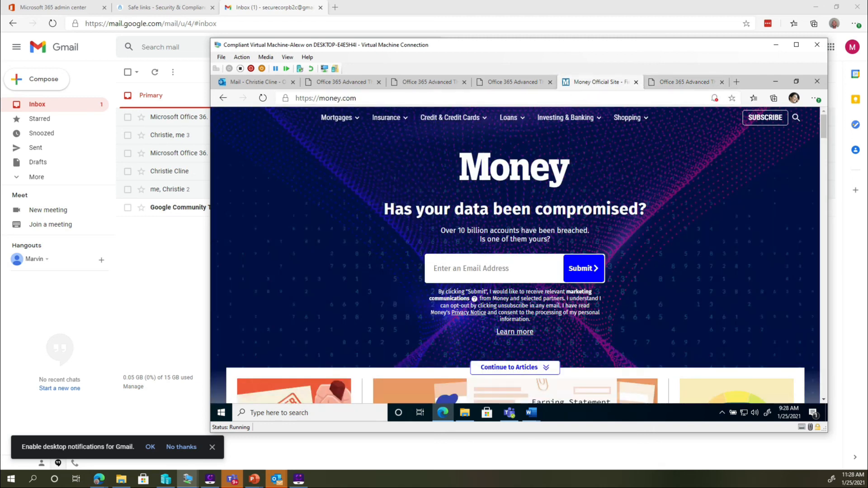
{"action": "left_click", "coordinate": [666, 82]}
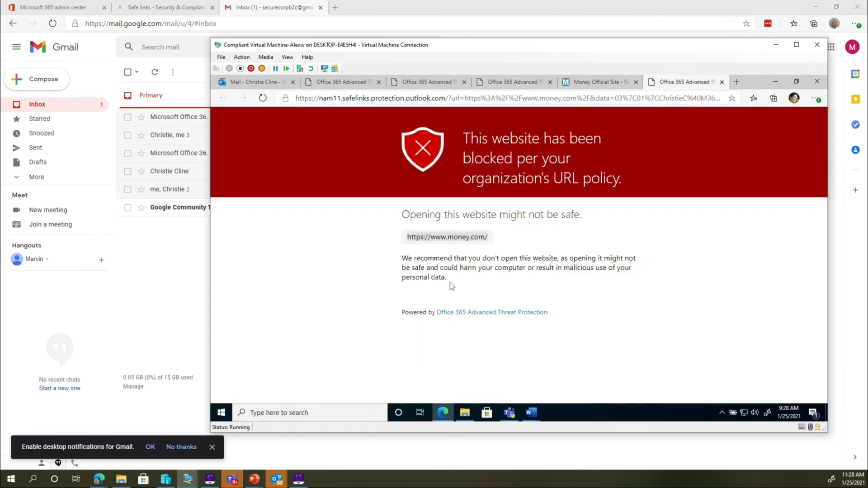